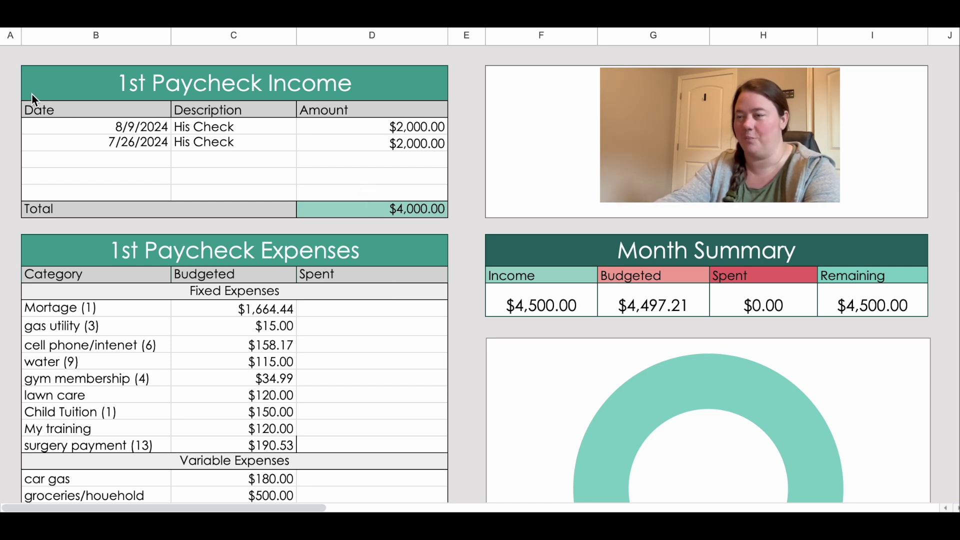
- Set the date of the second His Check entry under 1st Paycheck Income to 8/23/2024
{"action": "left_click", "coordinate": [145, 143]}
{"action": "type", "text": "8/23/2024"}
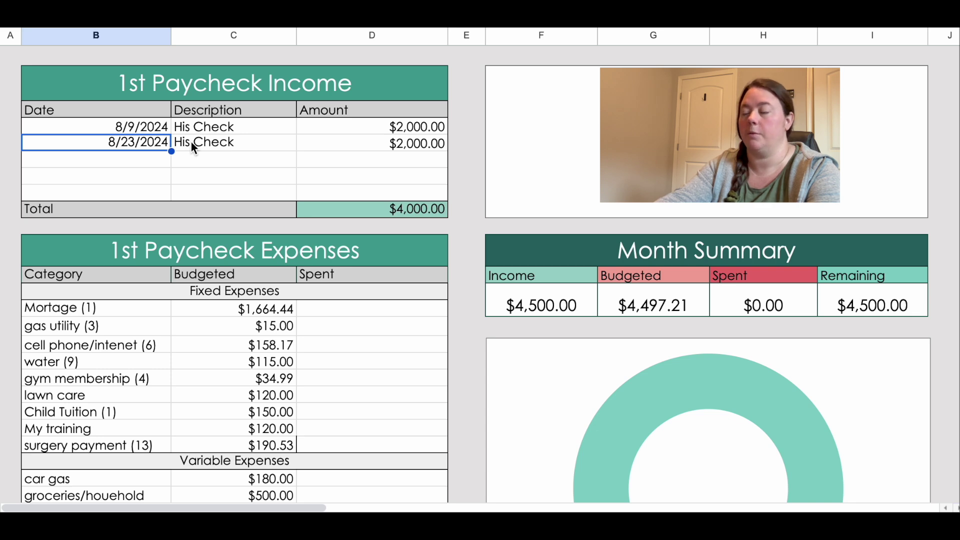
- Review the side hustles goal and side hustles booked entries under 2nd Paycheck Income
{"action": "scroll", "coordinate": [191, 142], "scroll_direction": "right", "scroll_amount": 15}
{"action": "left_click", "coordinate": [190, 142]}
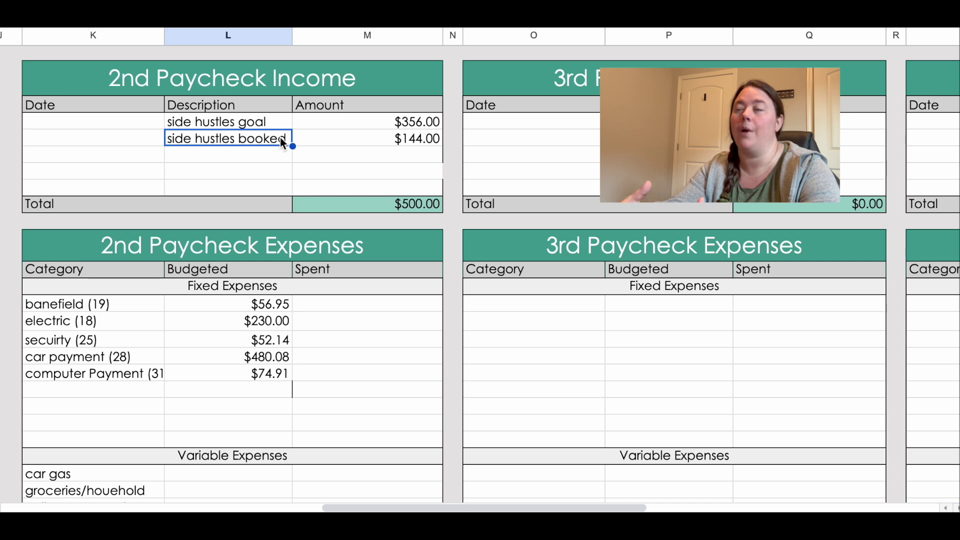
{"action": "left_click", "coordinate": [324, 138], "text": "shift"}
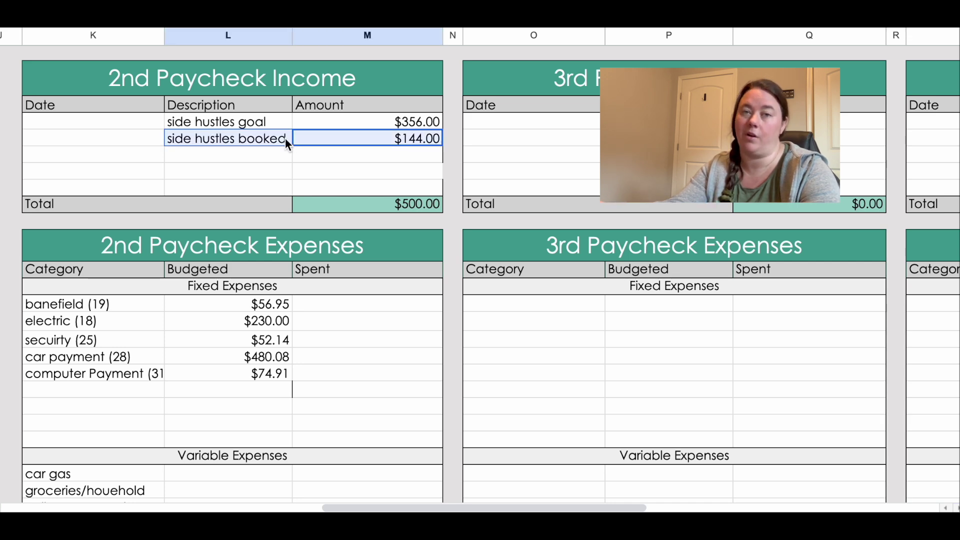
{"action": "left_click_drag", "start_coordinate": [285, 138], "coordinate": [305, 139]}
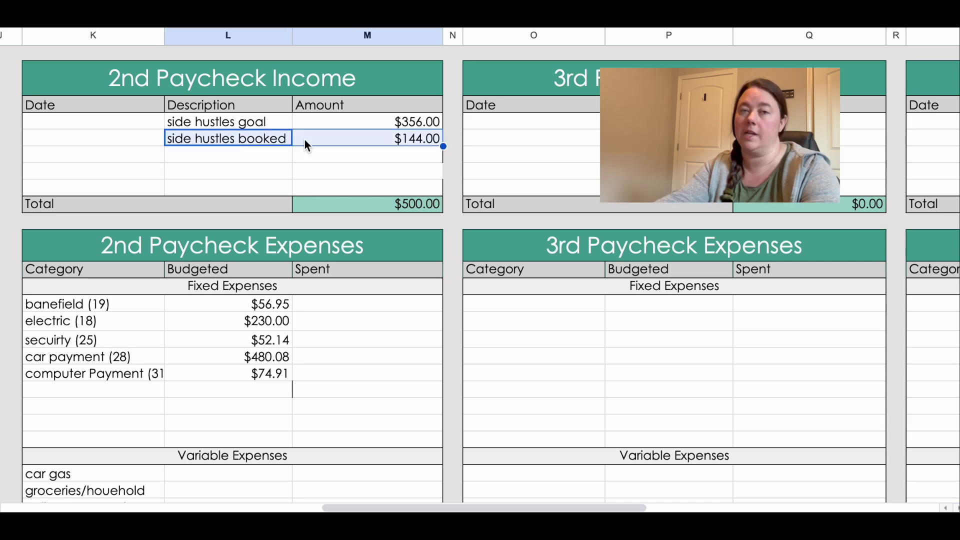
{"action": "left_click", "coordinate": [309, 124]}
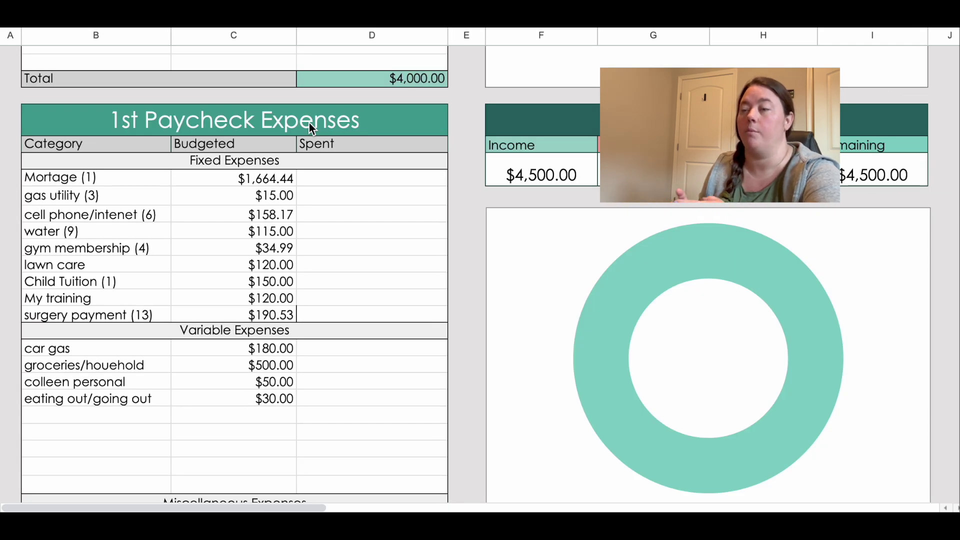
- Review the budgeted fixed expenses under 1st Paycheck Expenses, from the mortgage through the surgery payment
{"action": "left_click", "coordinate": [259, 187]}
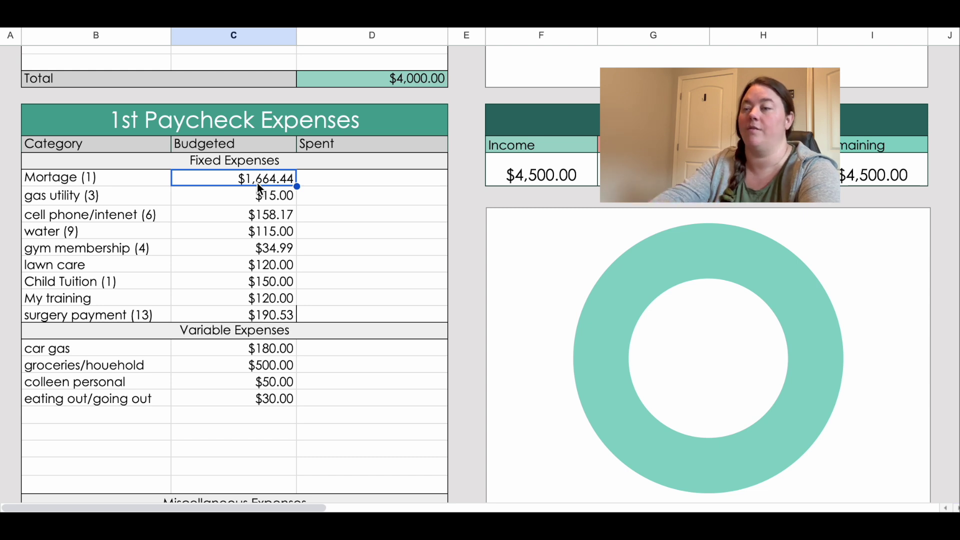
{"action": "key", "text": "Down"}
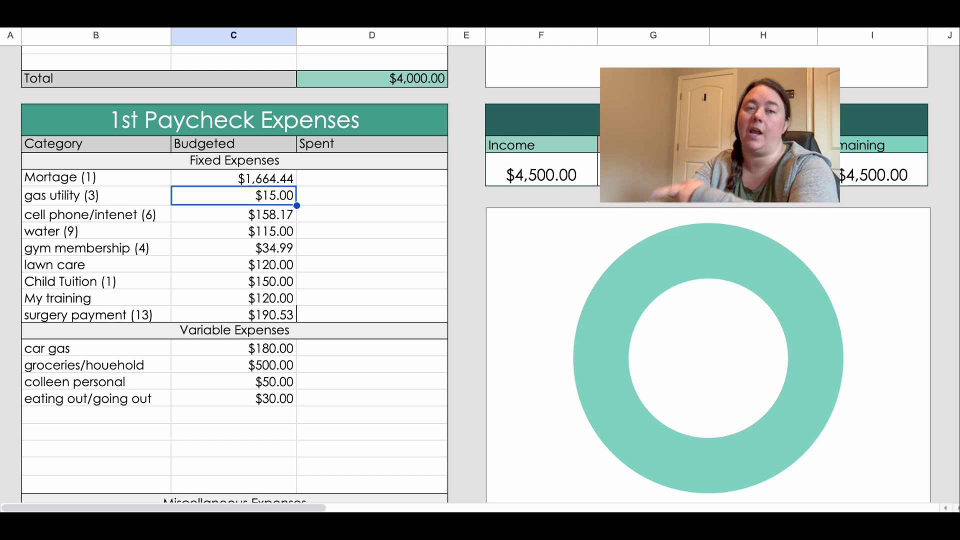
{"action": "key", "text": "Down"}
{"action": "key", "text": "Down"}
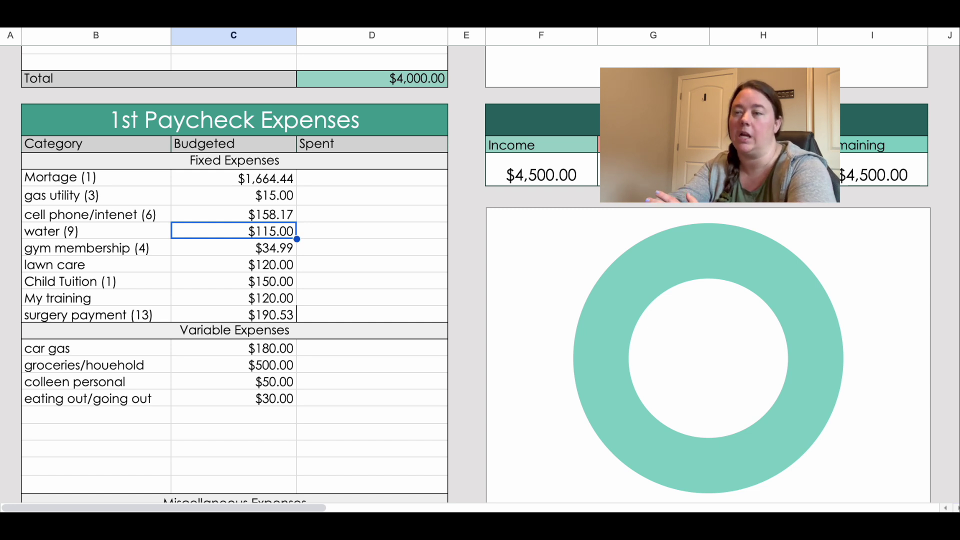
{"action": "key", "text": "Down"}
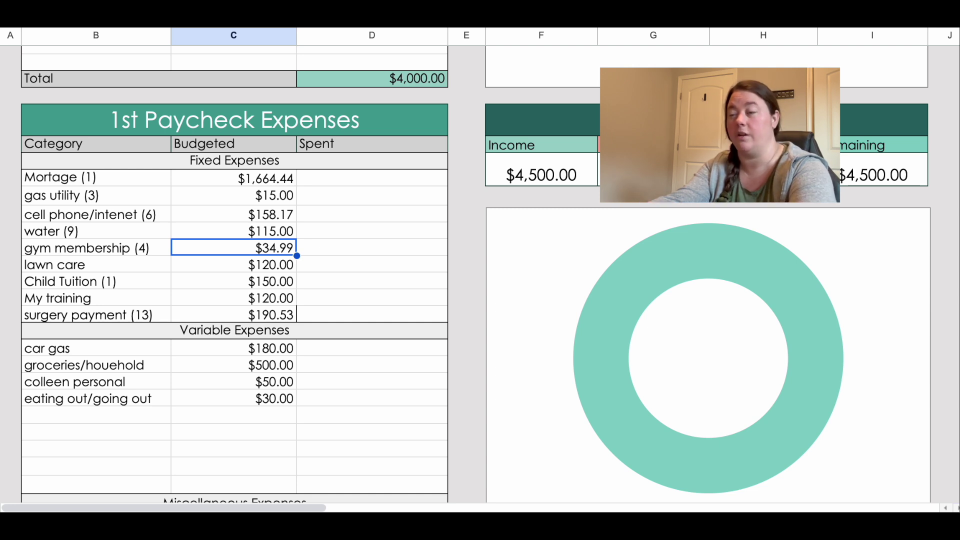
{"action": "left_click", "coordinate": [233, 264]}
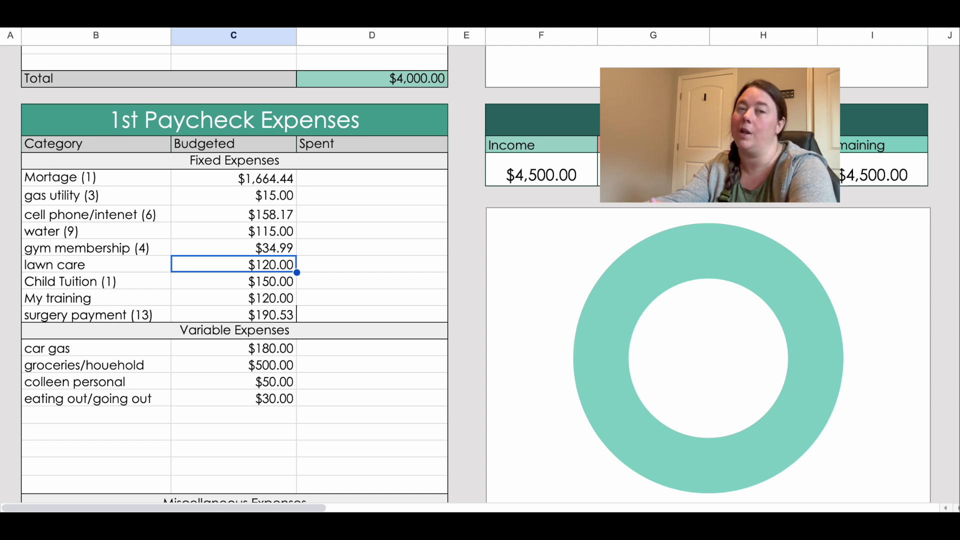
{"action": "left_click", "coordinate": [233, 281]}
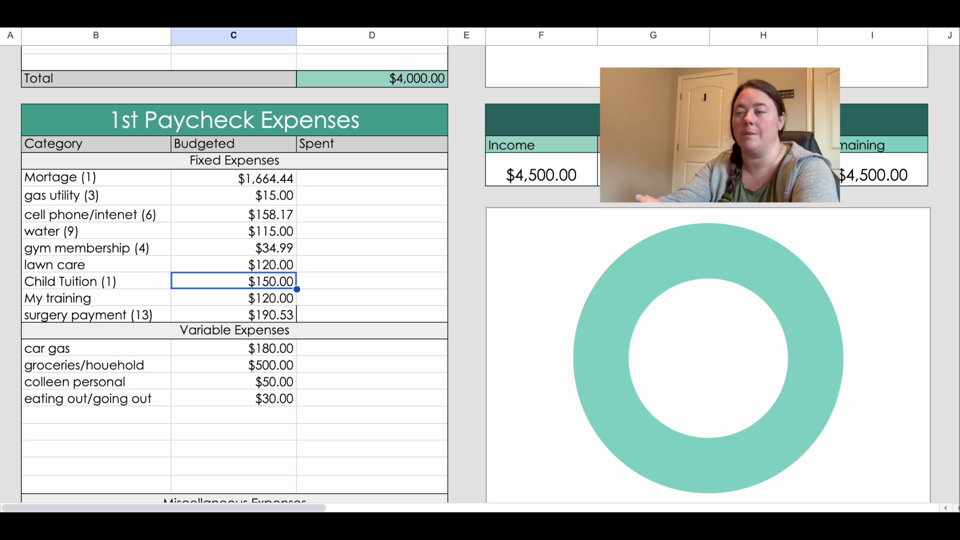
{"action": "left_click", "coordinate": [233, 298]}
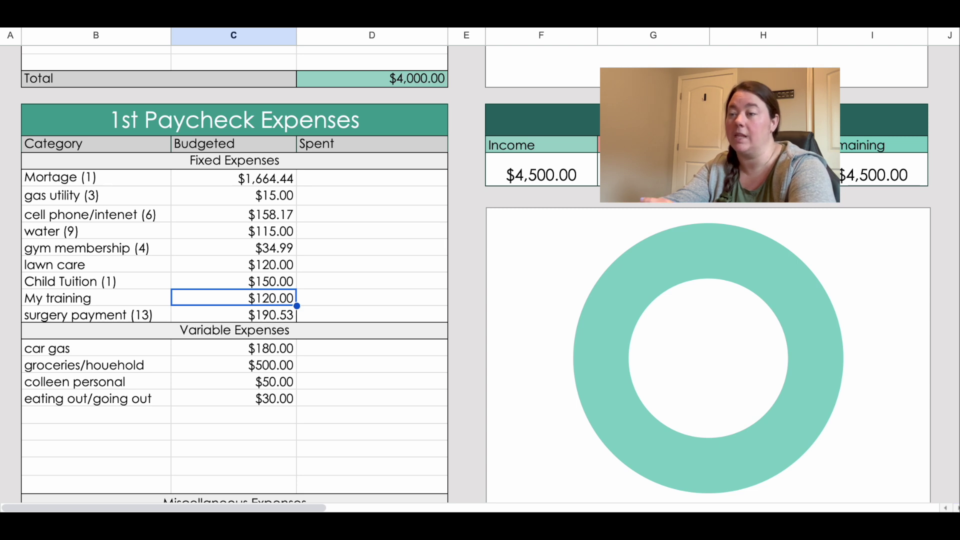
{"action": "left_click", "coordinate": [233, 315]}
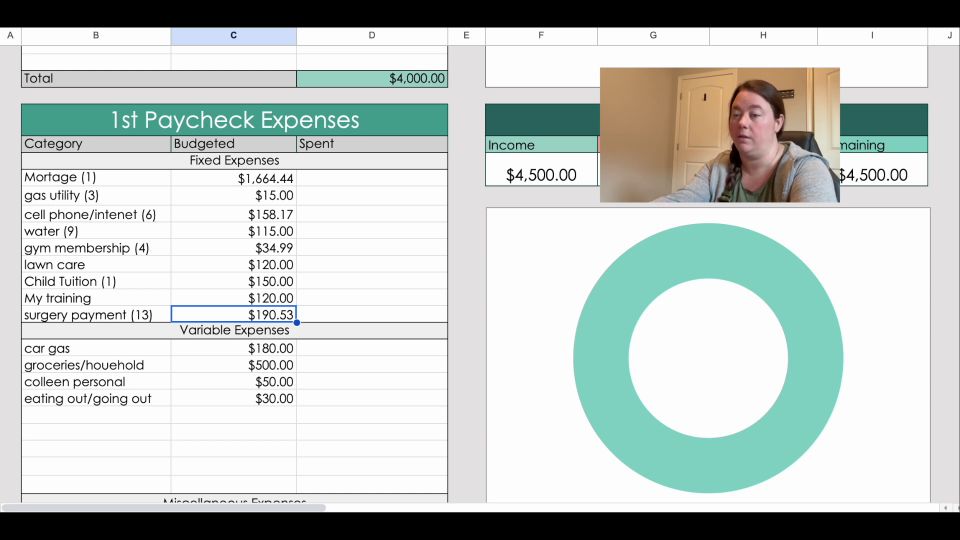
- Review the budgeted variable expenses of the 1st paycheck, from car gas through eating out/going out
{"action": "scroll", "coordinate": [75, 392], "scroll_direction": "down", "scroll_amount": 4}
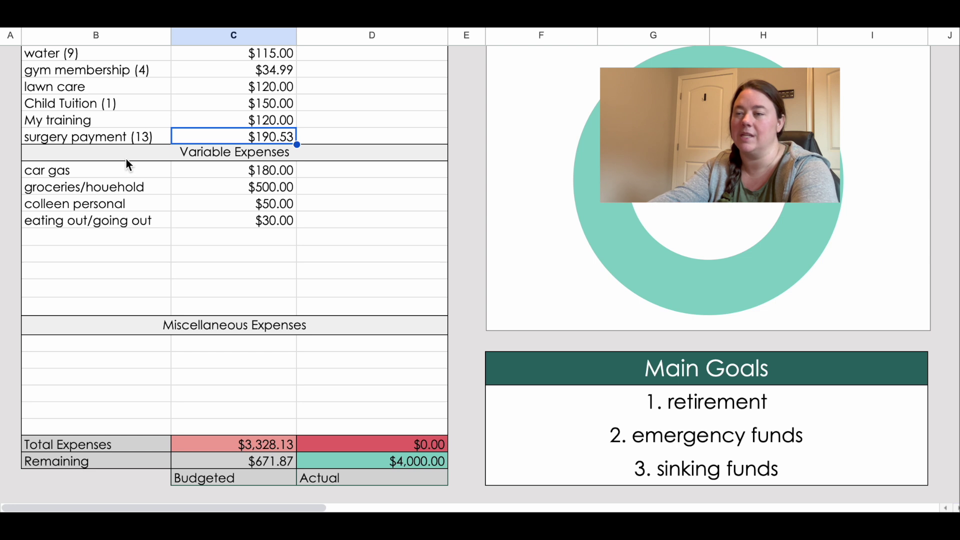
{"action": "left_click", "coordinate": [223, 175]}
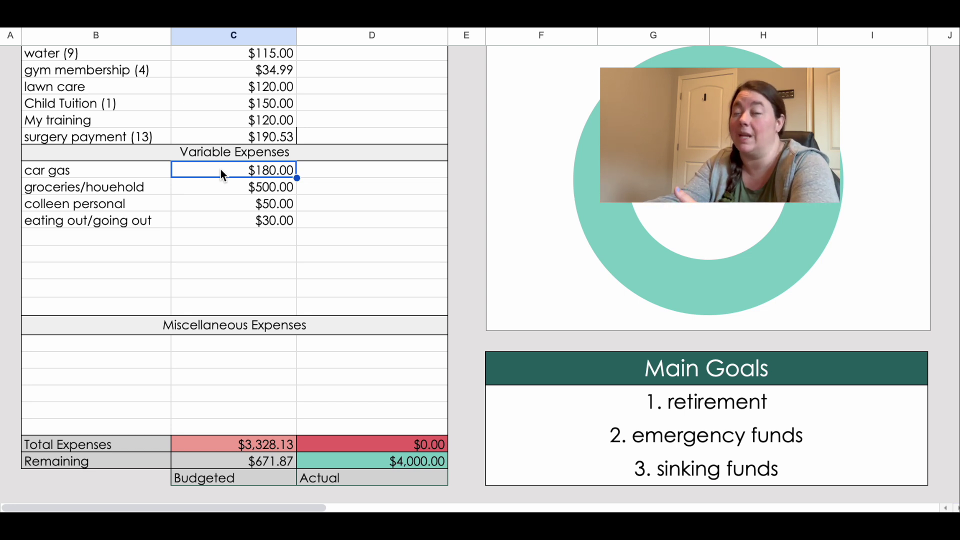
{"action": "left_click", "coordinate": [225, 188]}
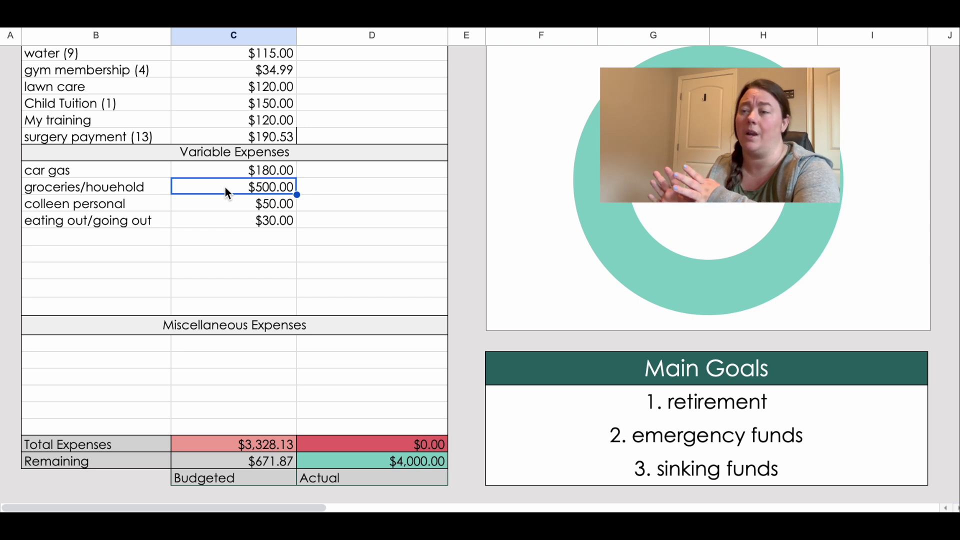
{"action": "key", "text": "Down"}
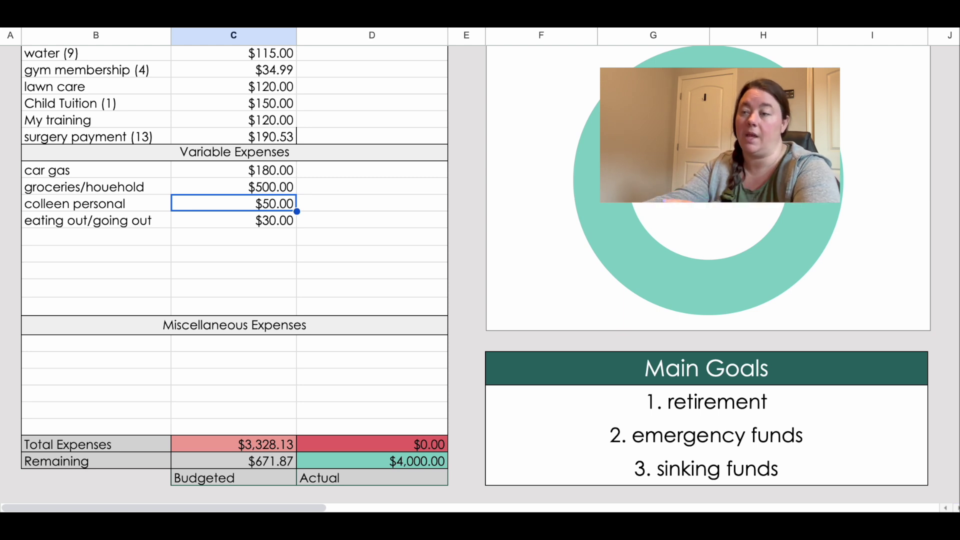
{"action": "key", "text": "Down"}
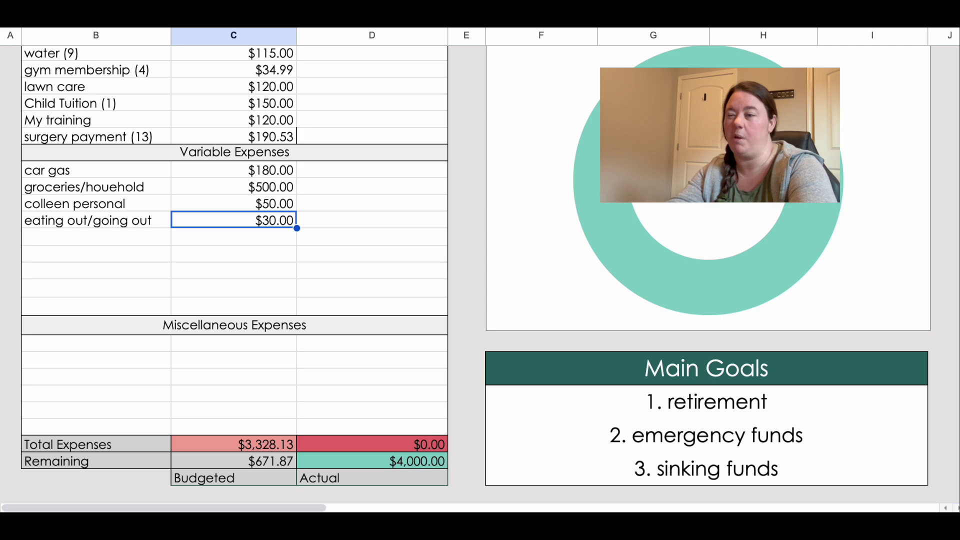
- Review the budgeted fixed expenses under 2nd Paycheck Expenses, including security, car payment and computer payment
{"action": "scroll", "coordinate": [297, 136], "scroll_direction": "right", "scroll_amount": 15}
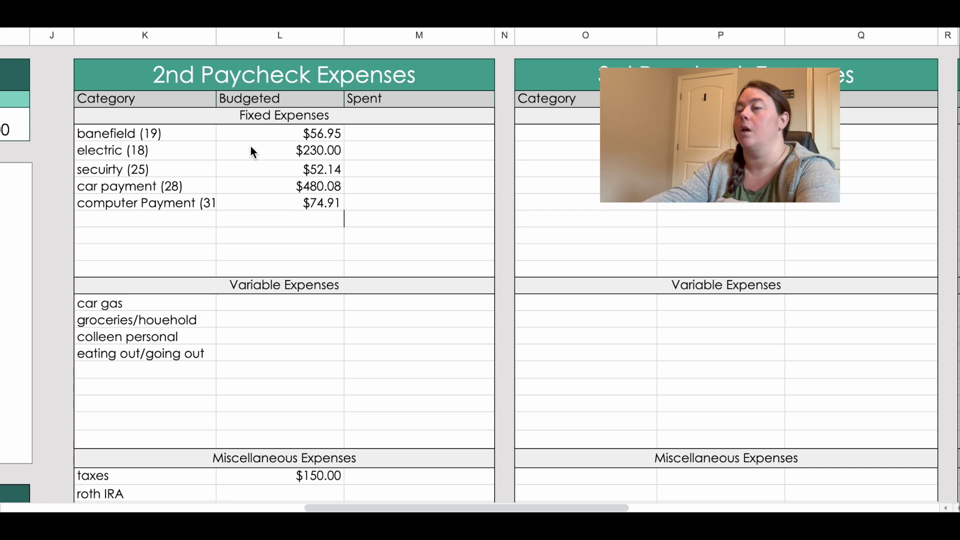
{"action": "left_click", "coordinate": [252, 172]}
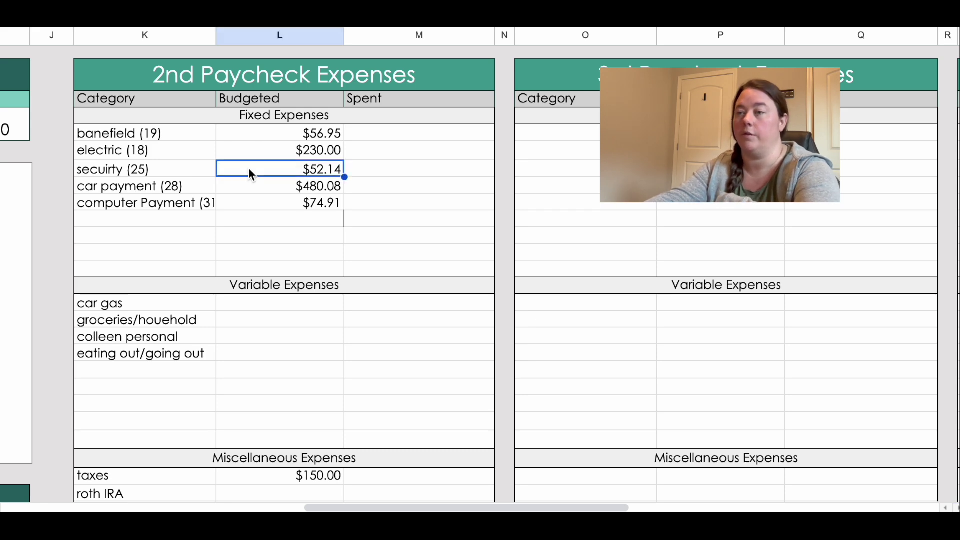
{"action": "left_click", "coordinate": [250, 190]}
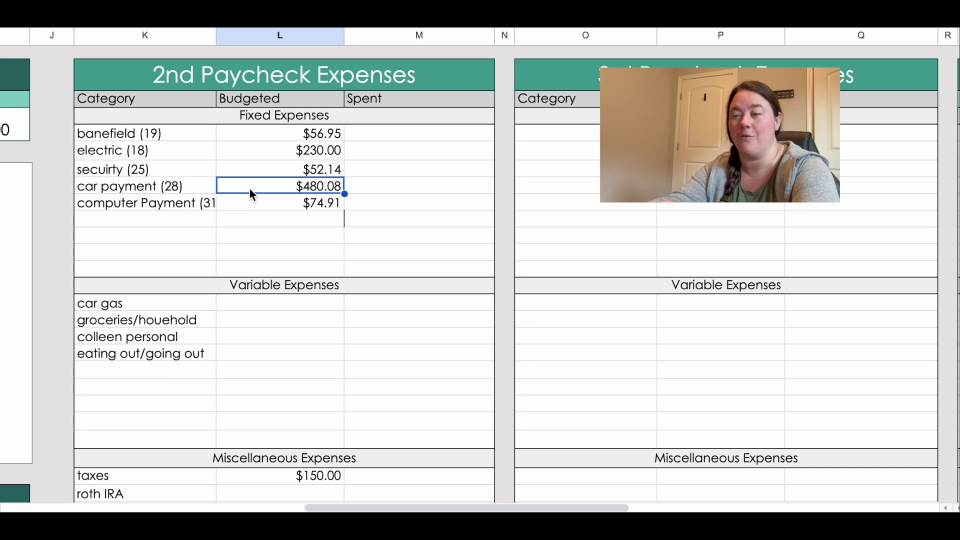
{"action": "left_click", "coordinate": [252, 207]}
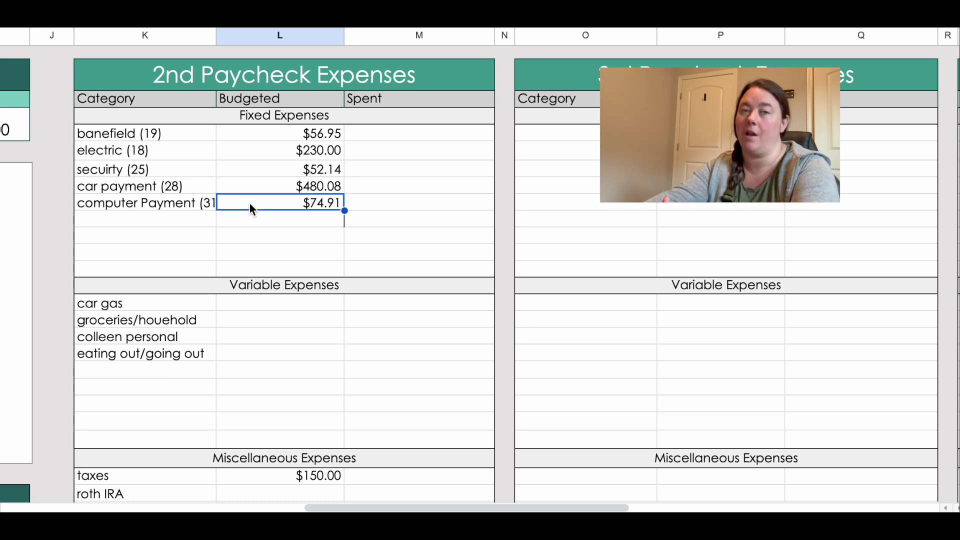
- Compare the car gas budget in the variable expenses of the 1st and 2nd paychecks
{"action": "scroll", "coordinate": [193, 231], "scroll_direction": "down", "scroll_amount": 2}
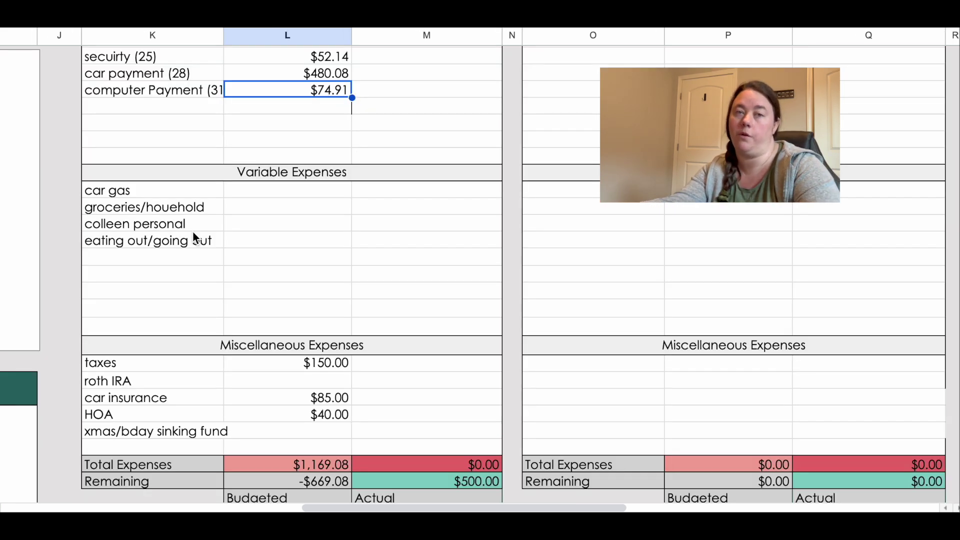
{"action": "scroll", "coordinate": [193, 231], "scroll_direction": "left", "scroll_amount": 10}
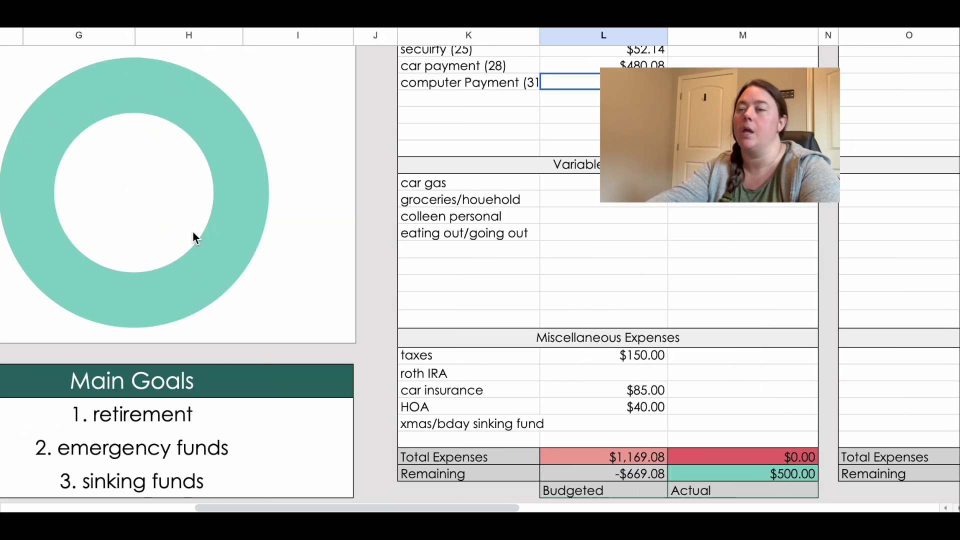
{"action": "scroll", "coordinate": [193, 231], "scroll_direction": "up", "scroll_amount": 1}
{"action": "left_click", "coordinate": [268, 206]}
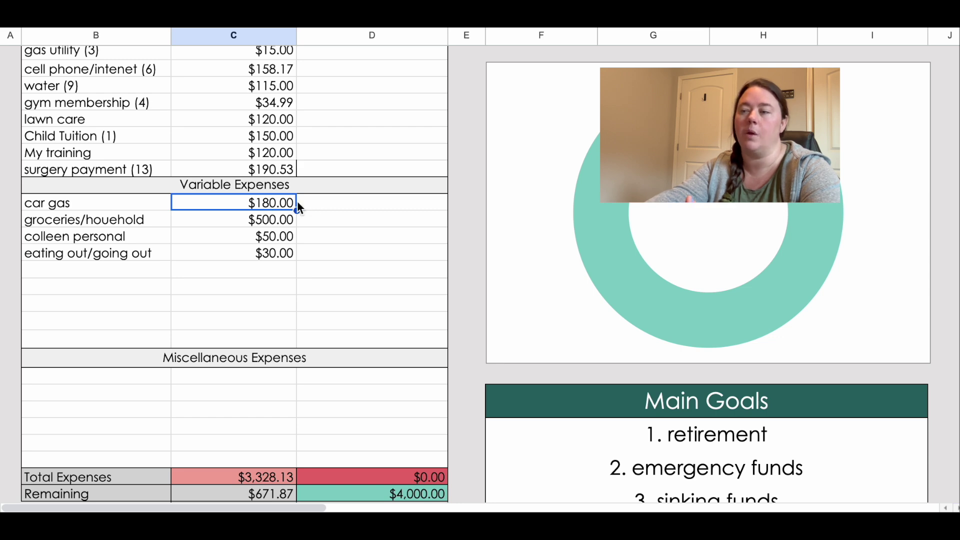
{"action": "scroll", "coordinate": [304, 203], "scroll_direction": "right", "scroll_amount": 10}
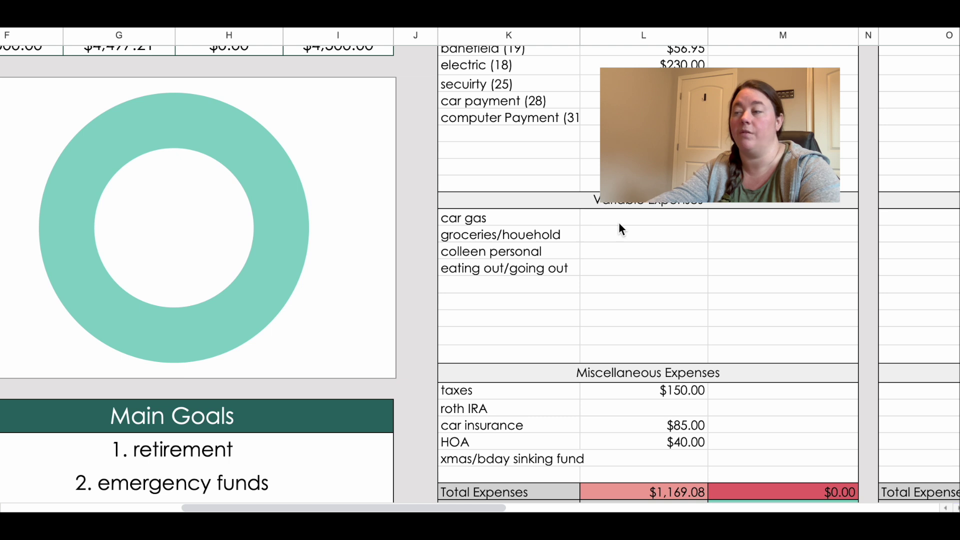
{"action": "left_click", "coordinate": [624, 226]}
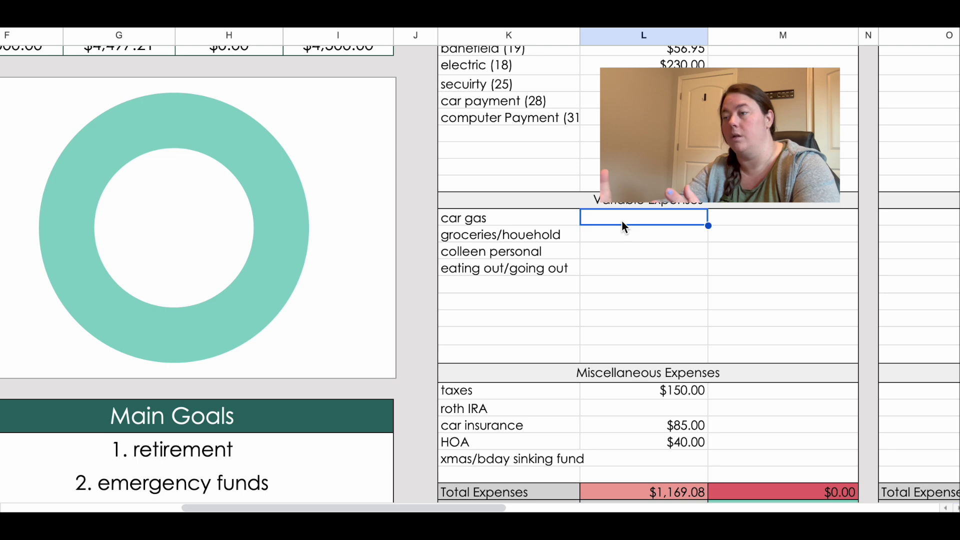
- Review the taxes, car insurance and HOA budgets under the 2nd paycheck's Miscellaneous Expenses
{"action": "scroll", "coordinate": [622, 224], "scroll_direction": "down", "scroll_amount": 3}
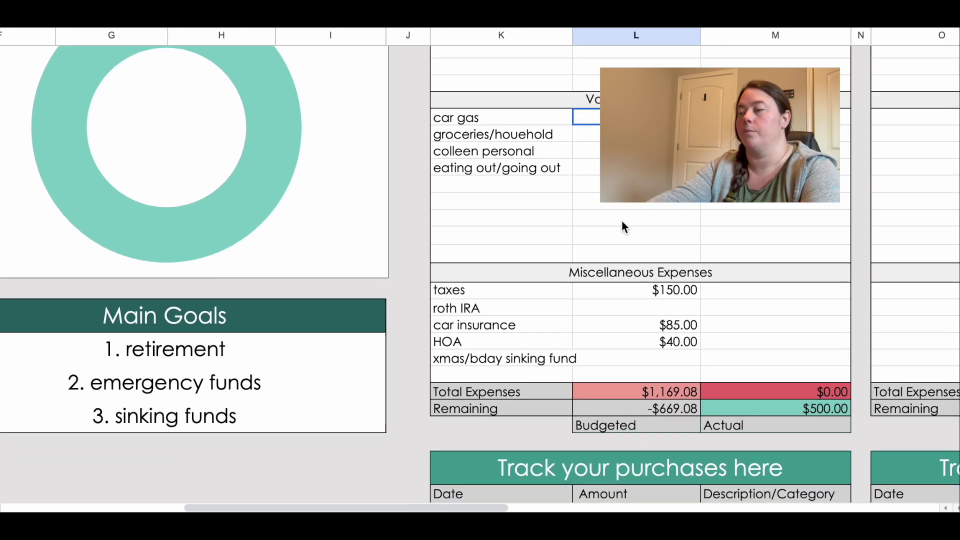
{"action": "scroll", "coordinate": [622, 222], "scroll_direction": "right", "scroll_amount": 1}
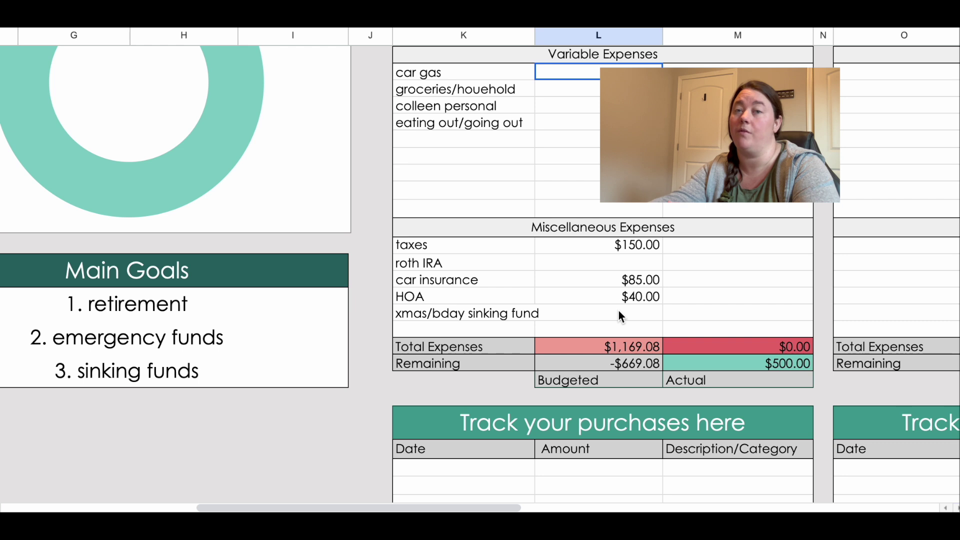
{"action": "left_click", "coordinate": [585, 250]}
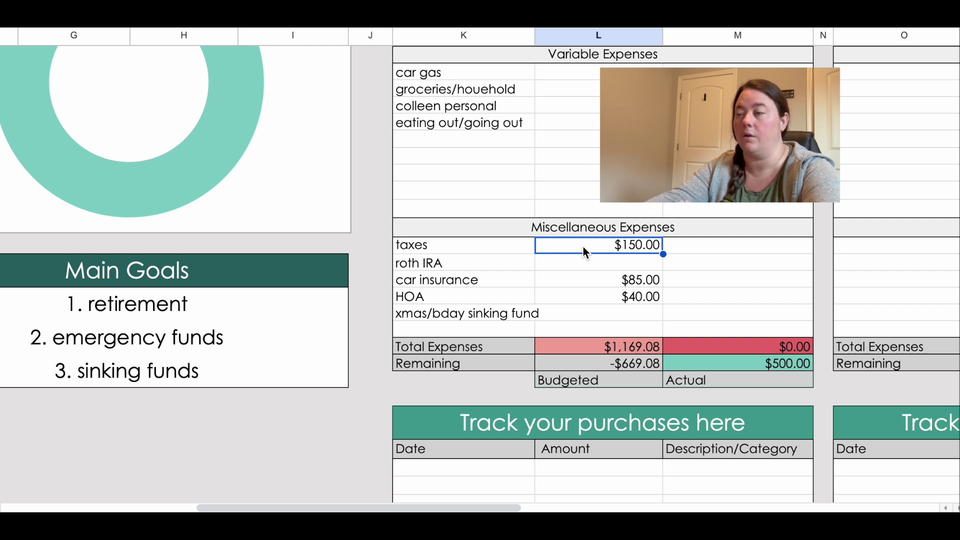
{"action": "left_click", "coordinate": [575, 282]}
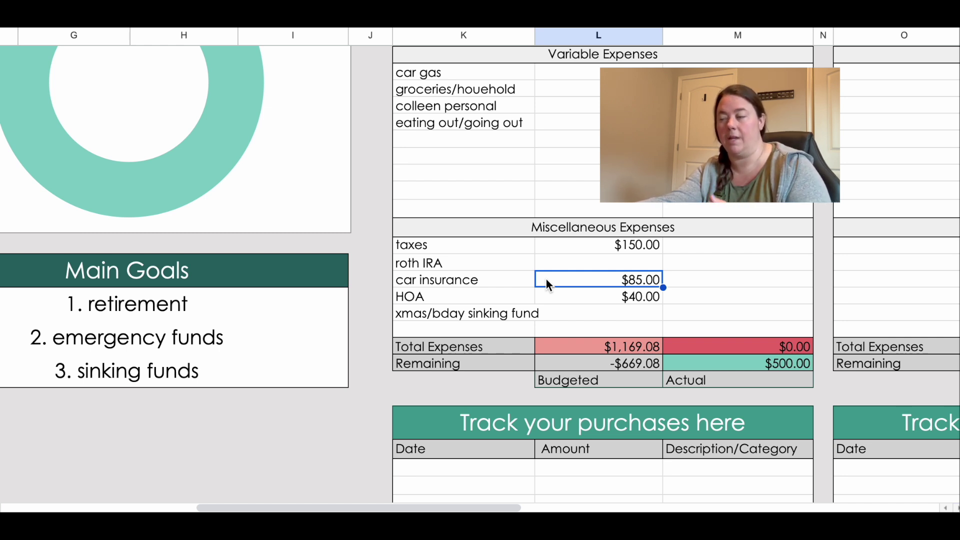
{"action": "left_click", "coordinate": [552, 302]}
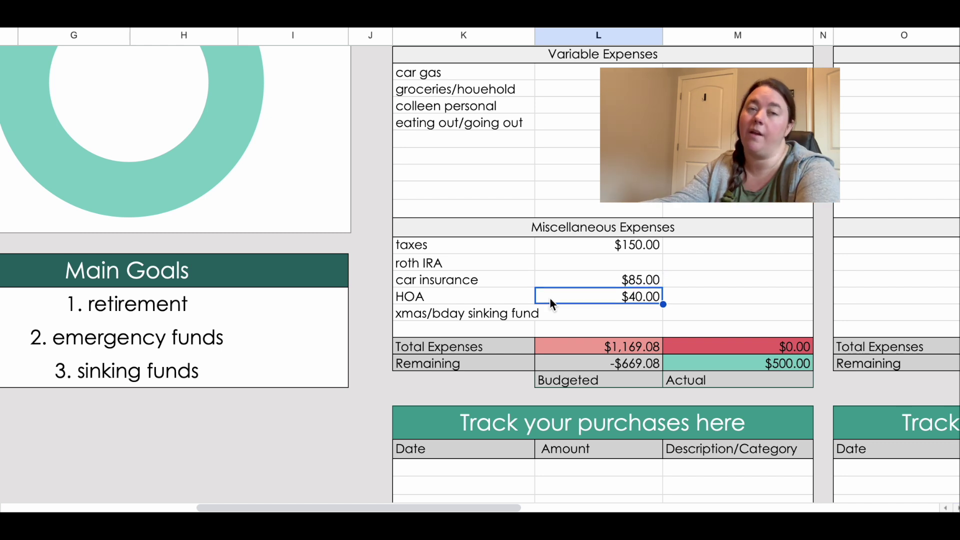